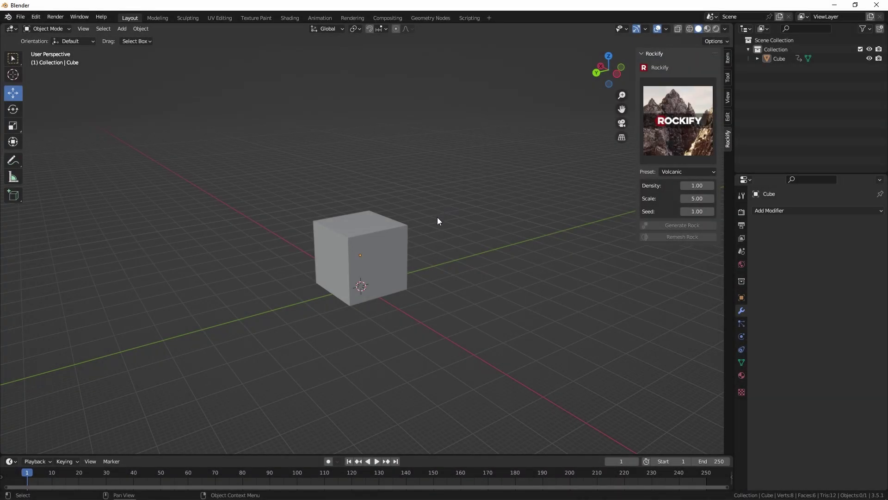
- Browse the available Rockify rock presets and keep Volcanic
middle_click_drag(435, 234, 430, 235, "shift")
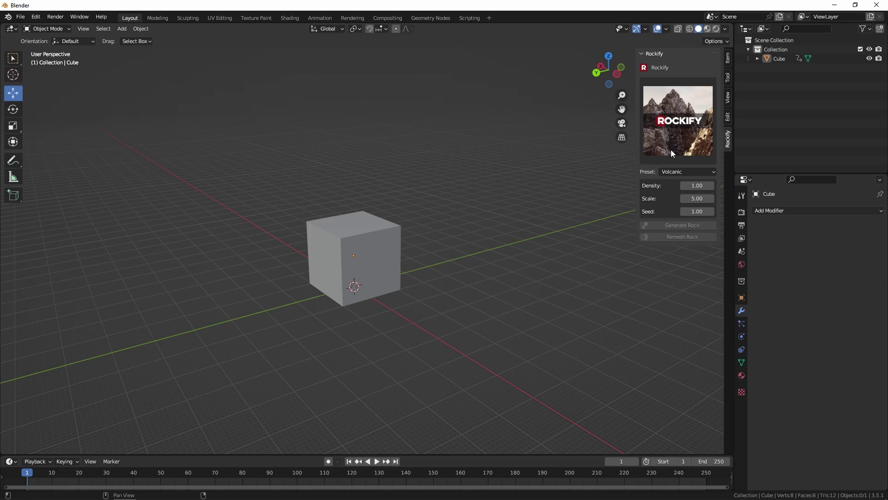
left_click(685, 172)
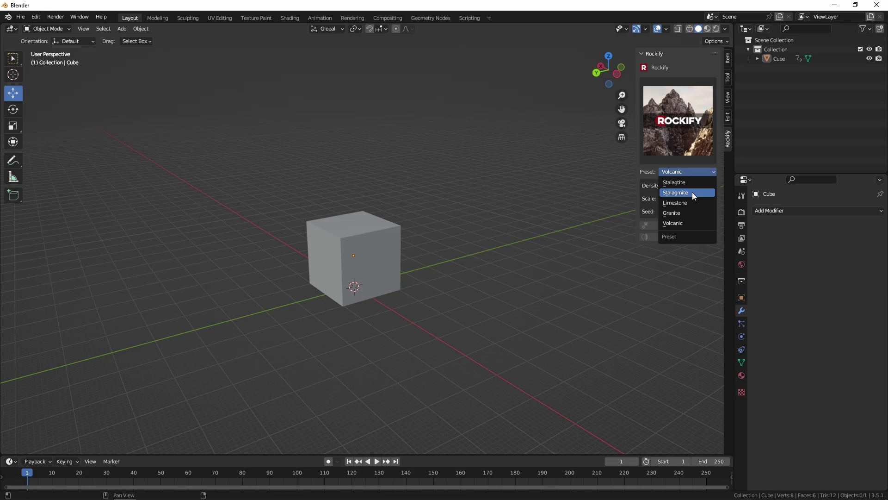
left_click(686, 225)
middle_click_drag(444, 253, 454, 267)
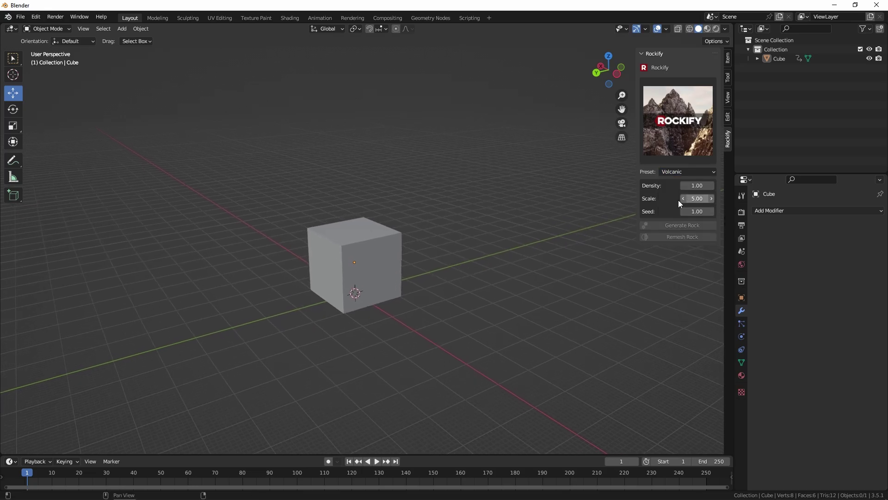
- In Edit Mode, raise the cube's top face to form a tall block and scale that face down for a taper
left_click(386, 249)
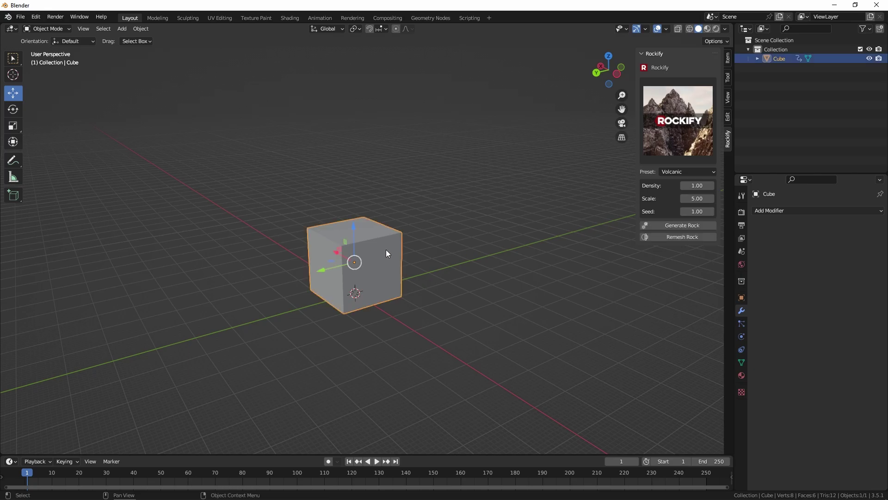
scroll(379, 248, "up", 2)
mouse_move(379, 251)
middle_mouse_down()
mouse_move(399, 253)
mouse_move(381, 257)
mouse_move(389, 251)
middle_mouse_up()
key("Tab")
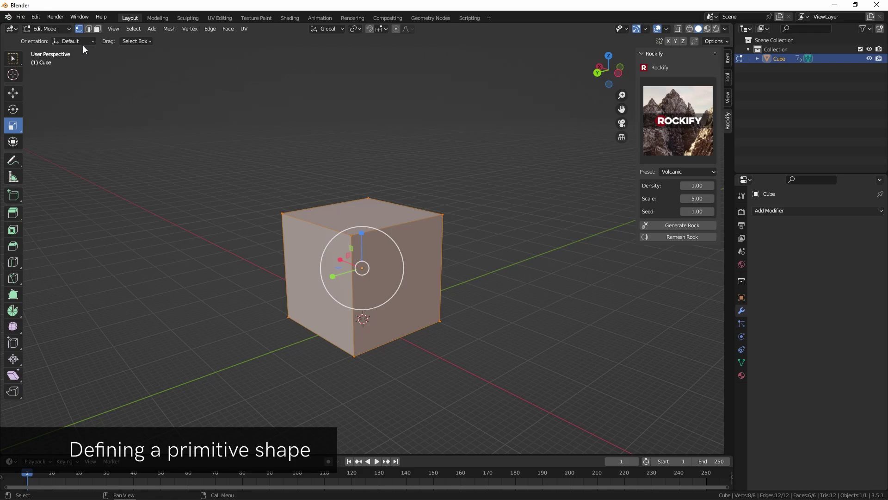
left_click(97, 29)
left_click(360, 215)
middle_click_drag(361, 215, 364, 239)
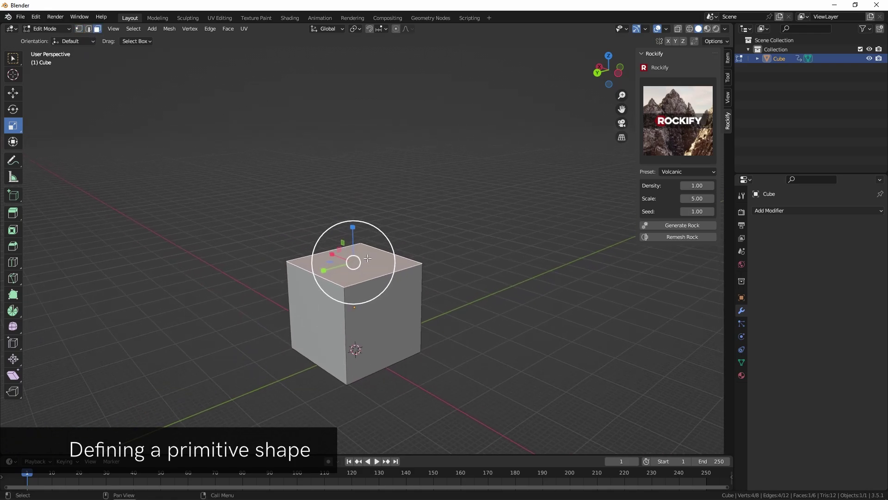
key("shift+space")
key("g")
left_click_drag(359, 233, 367, 106)
key("shift+space")
key("s")
- Add two horizontal loop cuts around the tapered block, one in the lower half and one near the top
left_click(13, 262)
left_click_drag(330, 246, 350, 225)
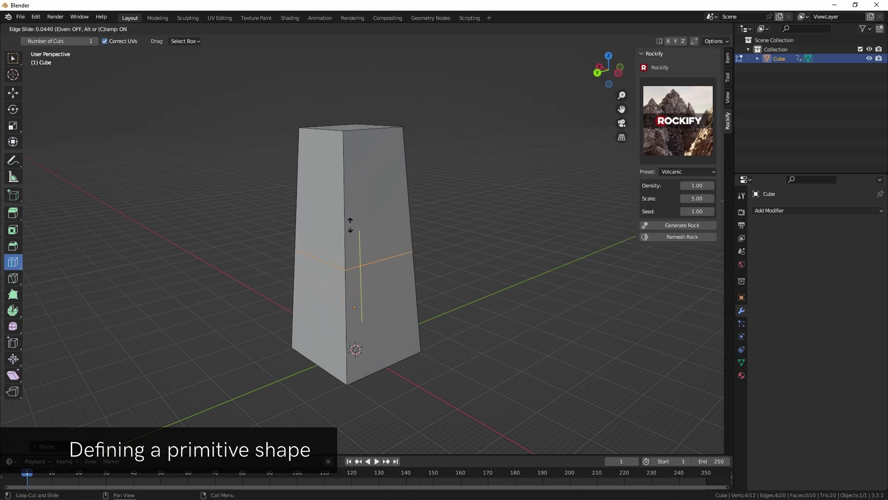
left_click_drag(346, 265, 346, 264)
left_click_drag(352, 204, 396, 170)
- Scale the block's lower edge loop inward to form a narrow waist and move the loop slightly down
left_click(13, 93)
key("shift+space")
key("s")
left_click(383, 292, "alt")
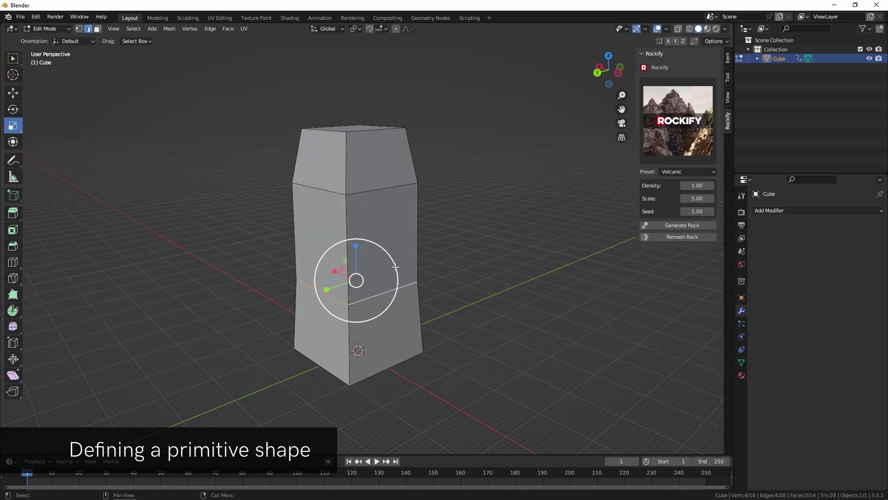
left_click_drag(397, 278, 361, 277)
key("shift+space")
key("g")
scroll(382, 272, "down", 1)
mouse_move(382, 272)
middle_mouse_down()
mouse_move(457, 268)
mouse_move(381, 267)
middle_mouse_up()
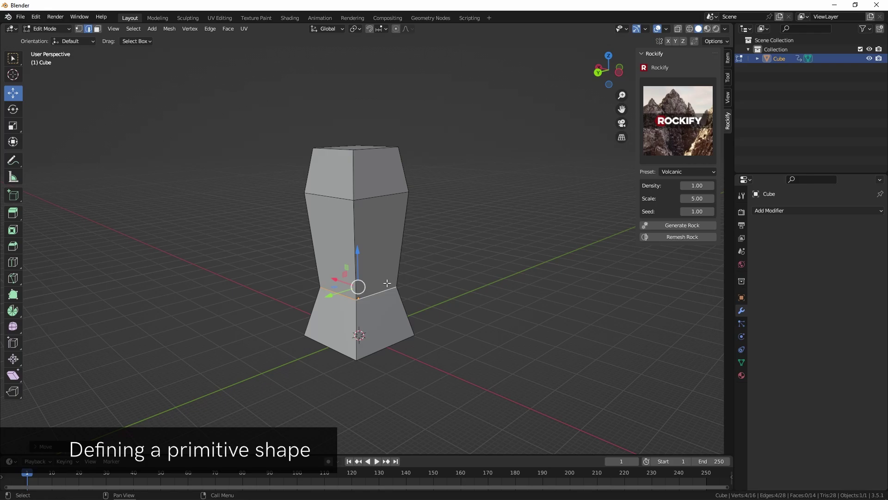
- Generate a rock from the shaped block using the Volcanic preset
scroll(387, 283, "up", 2)
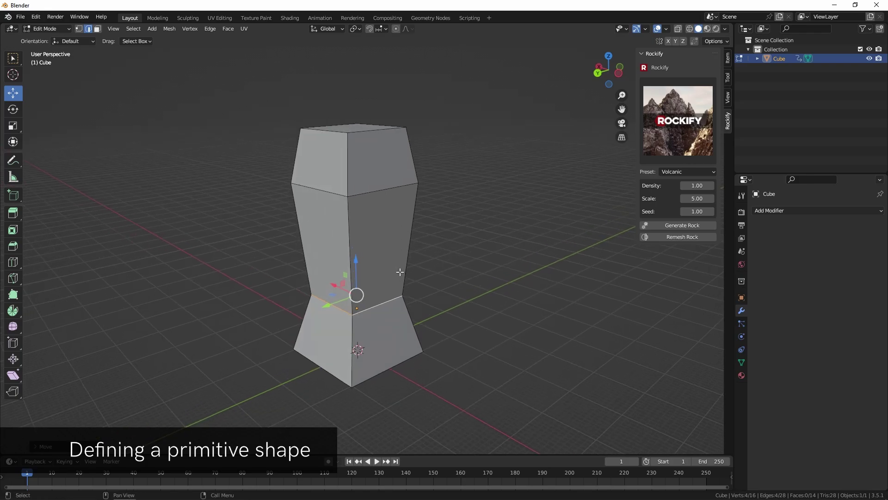
mouse_move(409, 270)
middle_mouse_down()
mouse_move(391, 272)
mouse_move(429, 287)
mouse_move(543, 279)
mouse_move(531, 278)
mouse_move(541, 287)
mouse_move(427, 272)
middle_mouse_up()
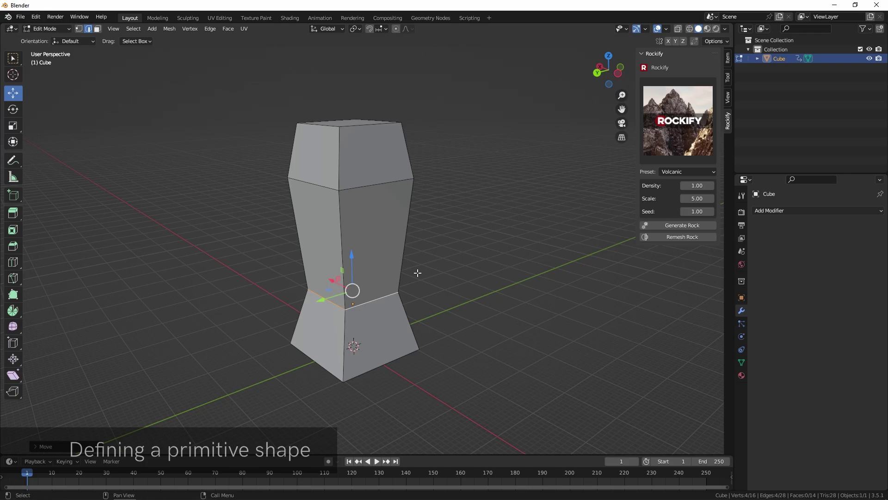
middle_click_drag(419, 273, 416, 278, "shift")
left_click(680, 174)
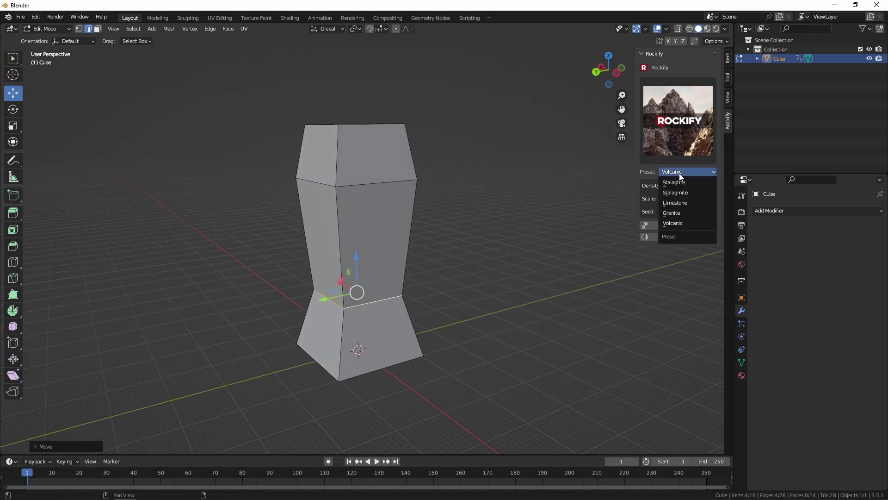
left_click(673, 224)
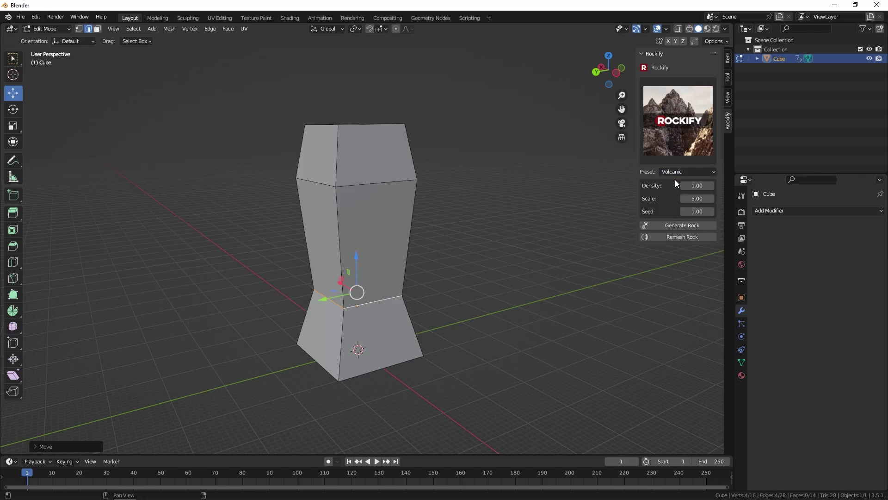
left_click(666, 225)
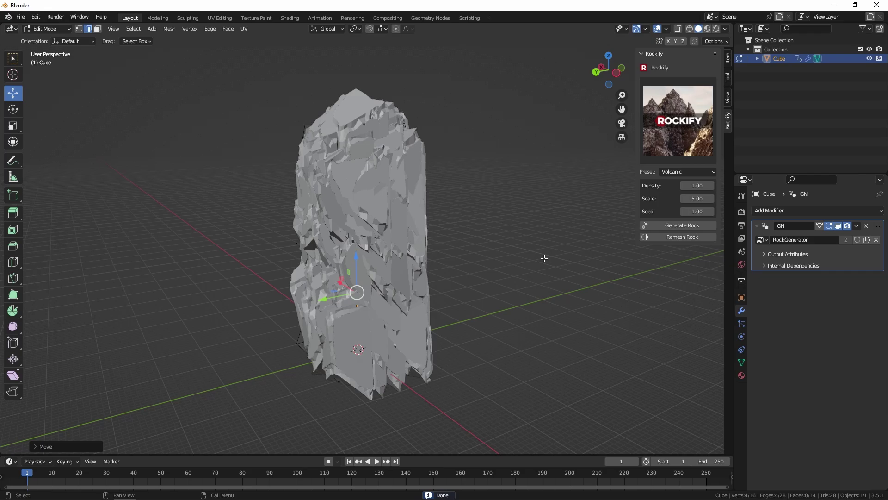
middle_click_drag(433, 265, 402, 222)
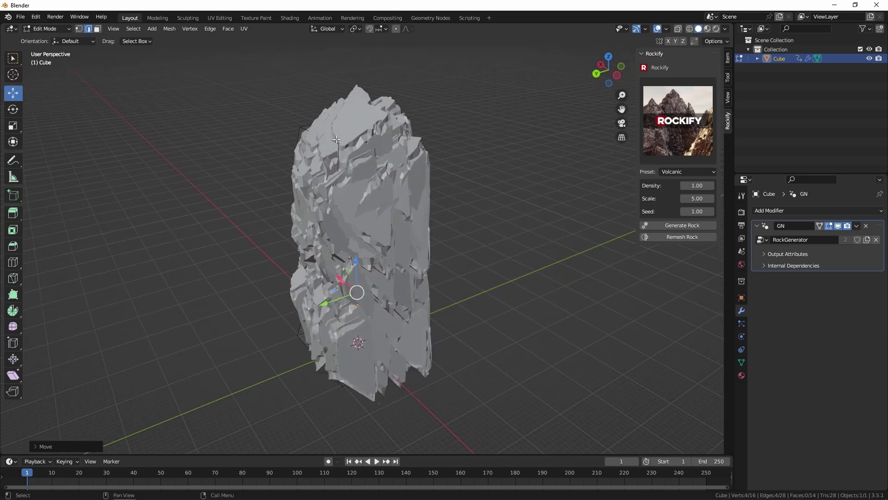
- Toggle the GN modifier's viewport visibility to compare the base block with the generated rock
left_click(838, 227)
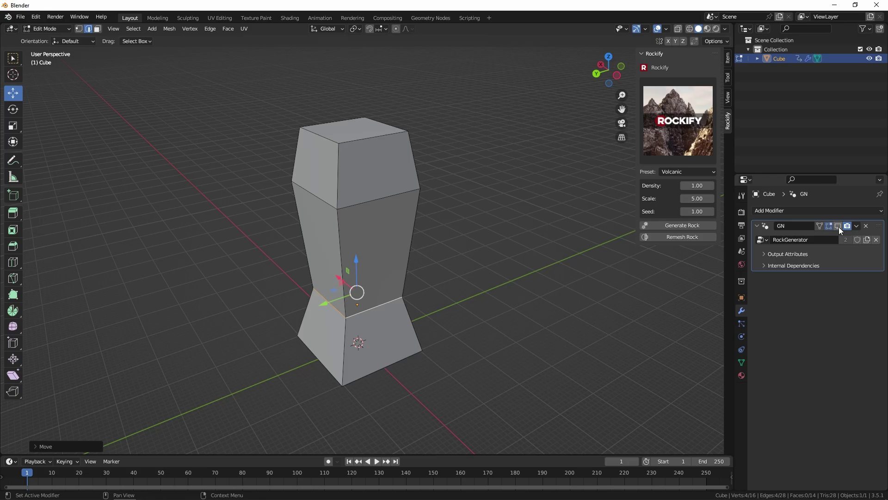
left_click(839, 226)
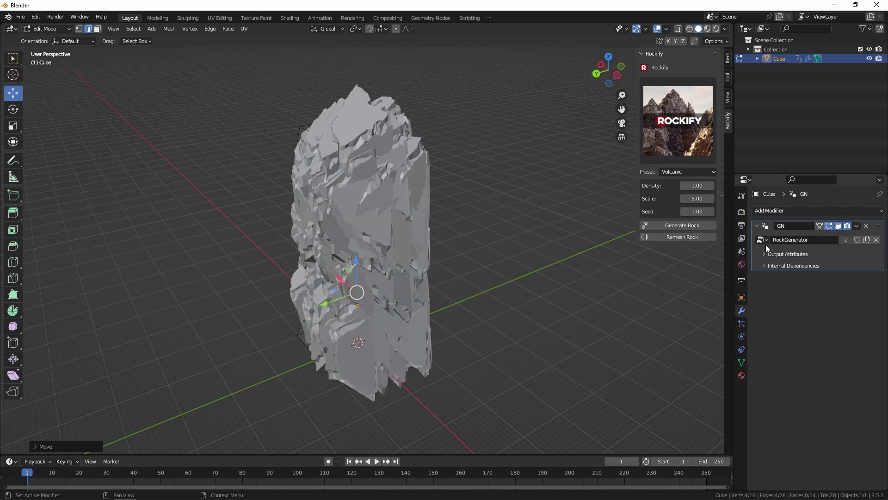
left_click(839, 226)
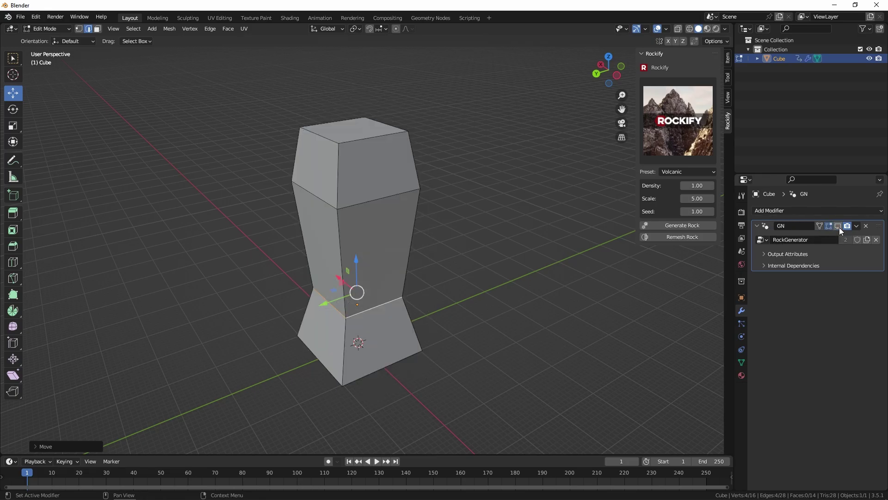
left_click(839, 226)
left_click(839, 226)
left_click(839, 227)
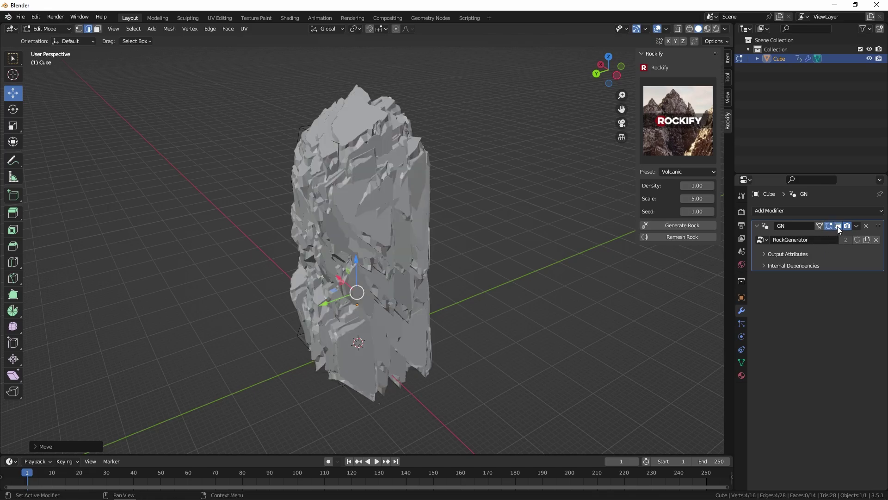
- Try the rock scale at 2.00 before setting it to 4.04, and set the seed to 13.72
middle_click_drag(491, 250, 462, 250, "shift")
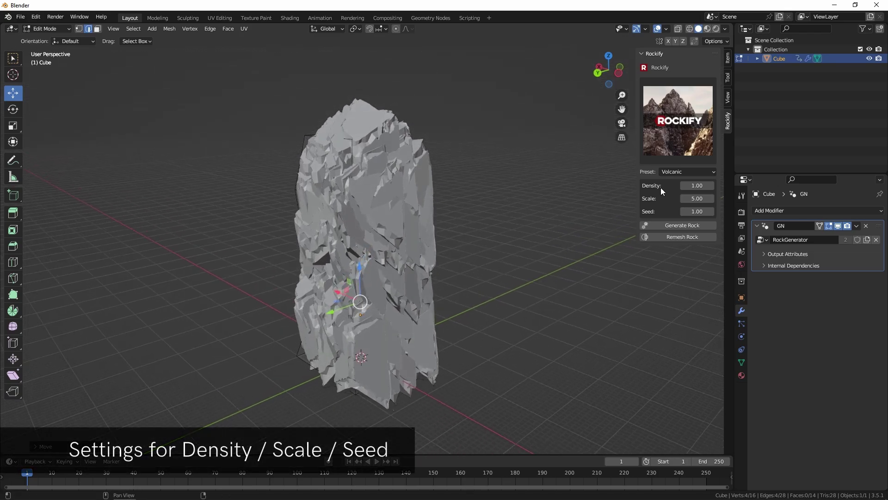
mouse_move(697, 186)
left_mouse_down()
mouse_move(710, 186)
mouse_move(689, 198)
left_mouse_up()
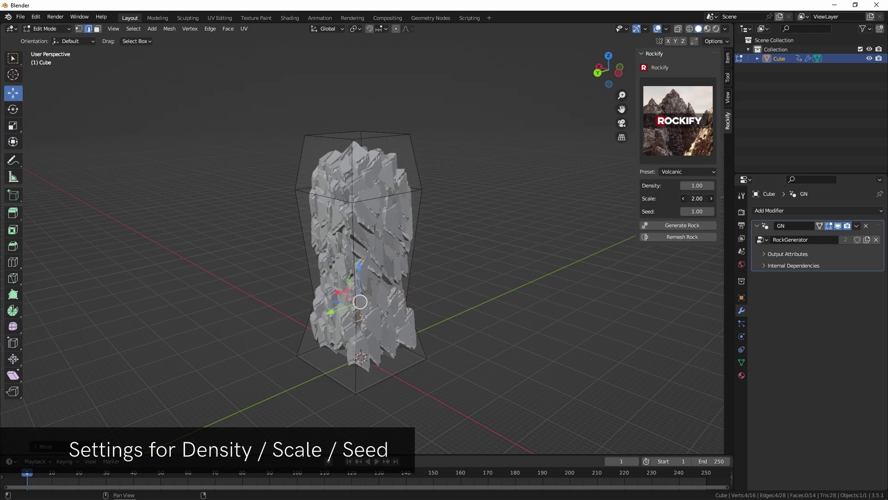
middle_click_drag(457, 247, 430, 248)
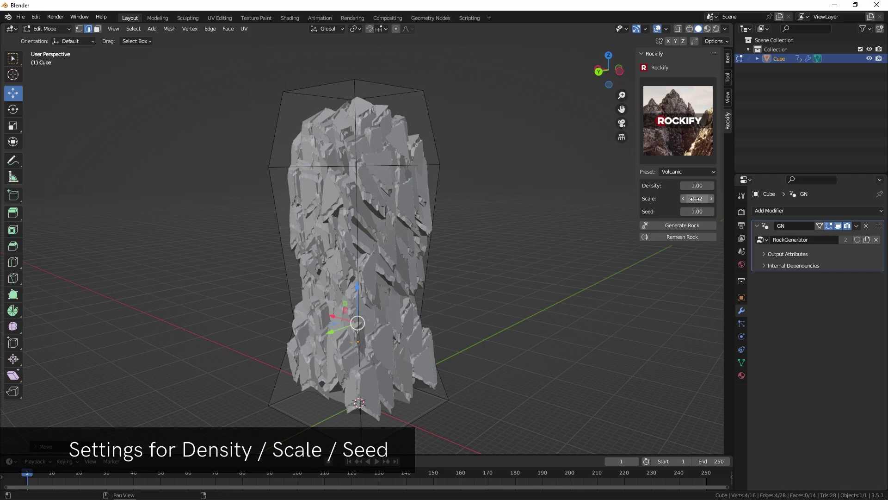
left_click_drag(695, 198, 715, 198)
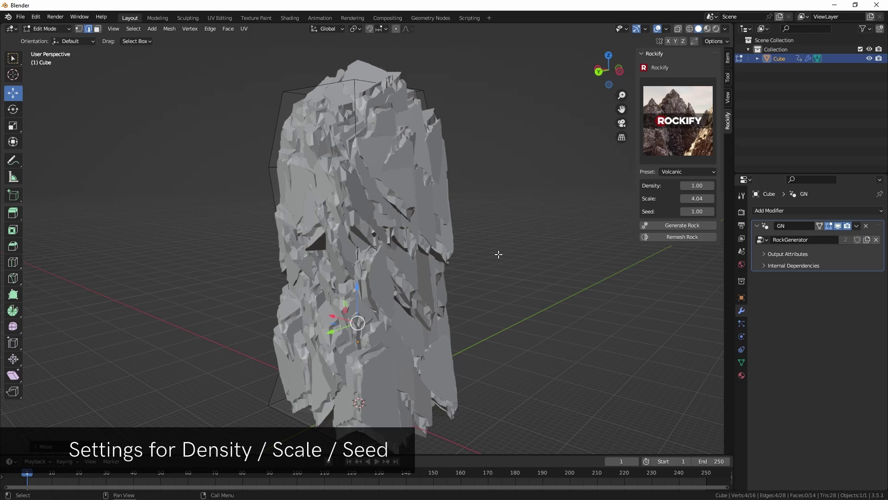
middle_click_drag(495, 253, 540, 269)
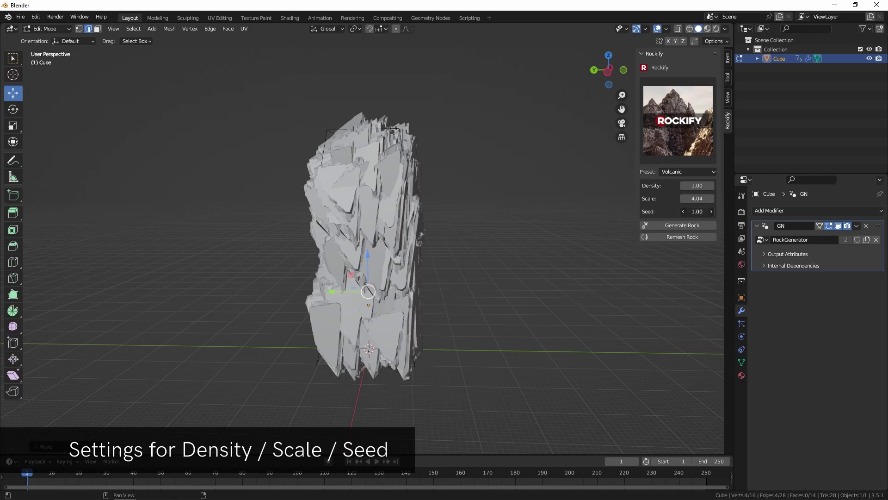
left_click_drag(711, 212, 713, 216)
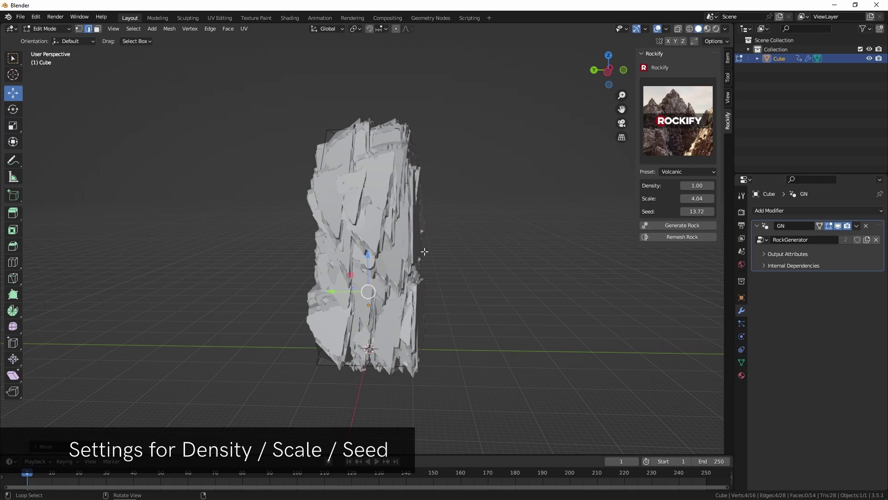
middle_click_drag(536, 252, 420, 242)
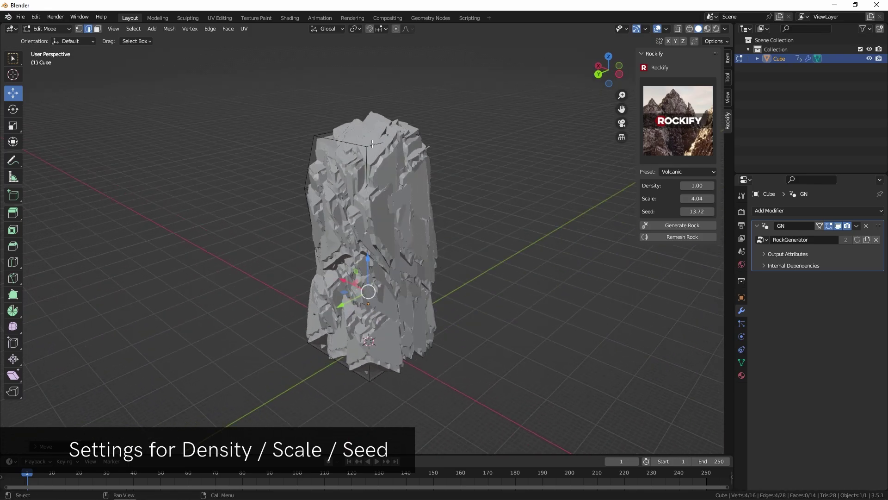
- Raise the top face of the rock's base mesh to make the rock taller
left_click(98, 29)
left_click(365, 135)
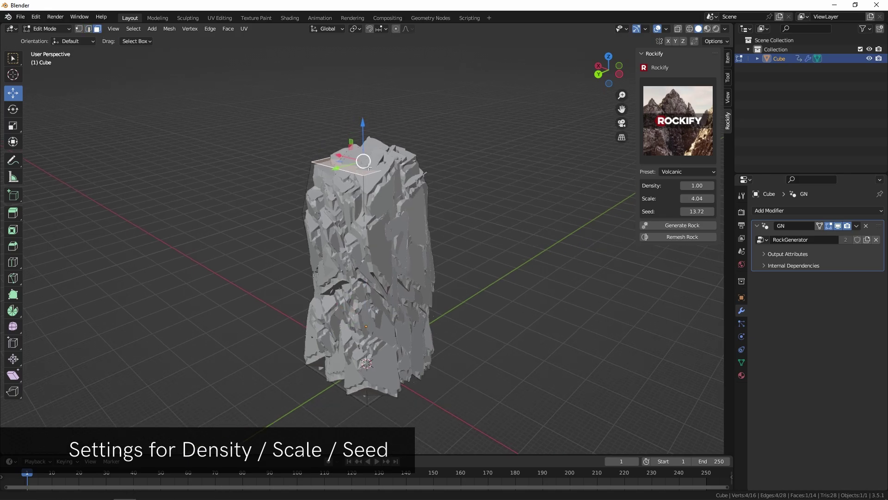
left_click_drag(361, 139, 360, 127)
left_click_drag(363, 91, 361, 17)
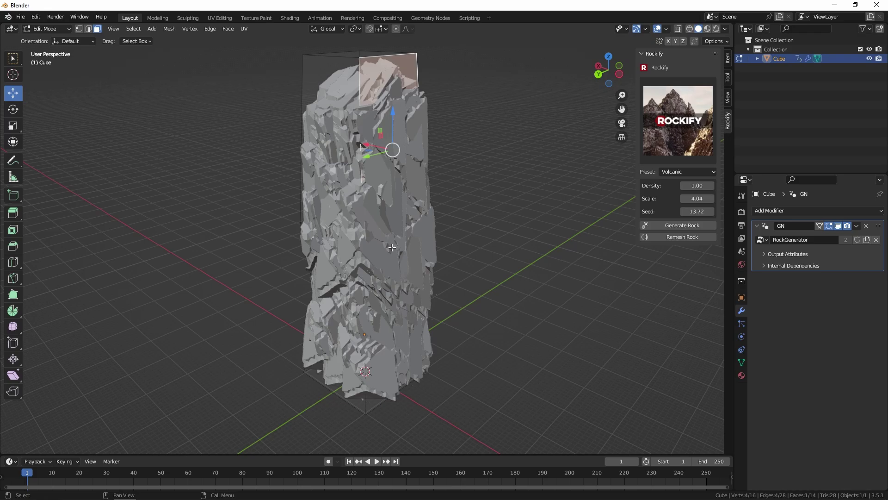
- Extrude the base mesh's upper side face outward into an overhang, hiding the GN modifier only while preparing the extrusion
middle_click_drag(392, 246, 448, 286)
left_click(838, 226)
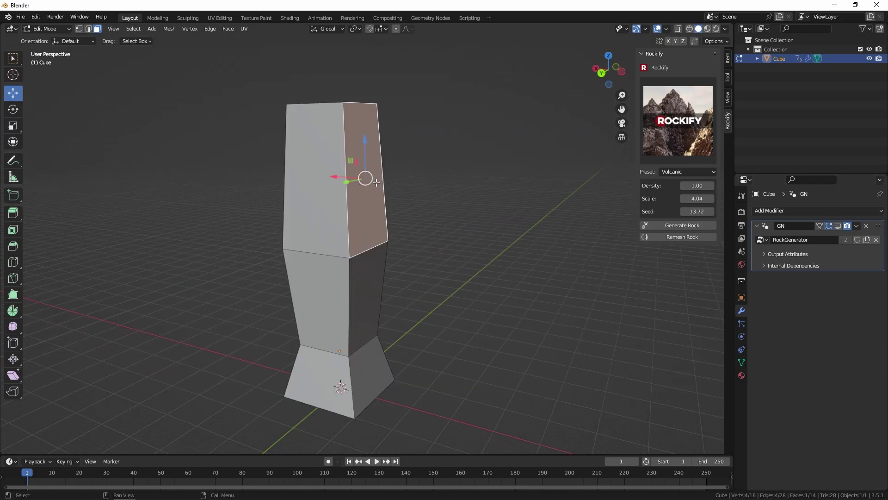
left_click(13, 213)
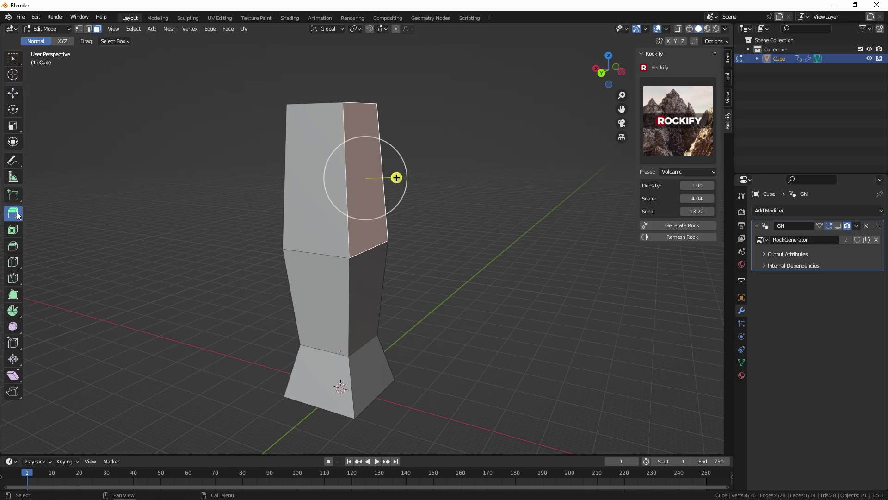
left_click(838, 226)
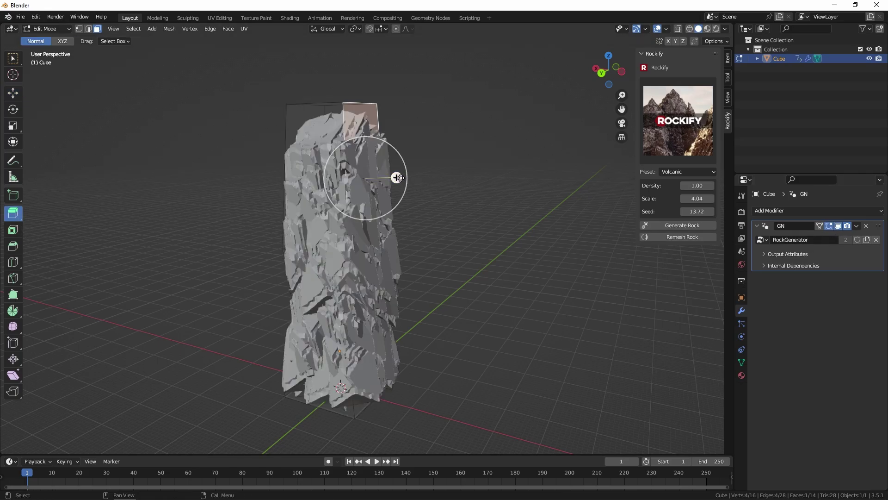
left_click_drag(397, 178, 470, 185)
middle_click_drag(463, 208, 440, 247)
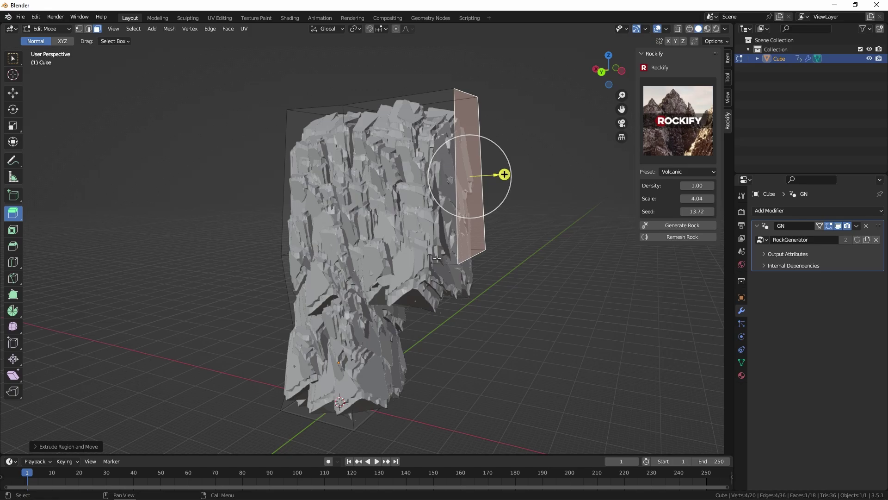
middle_click_drag(380, 248, 357, 217)
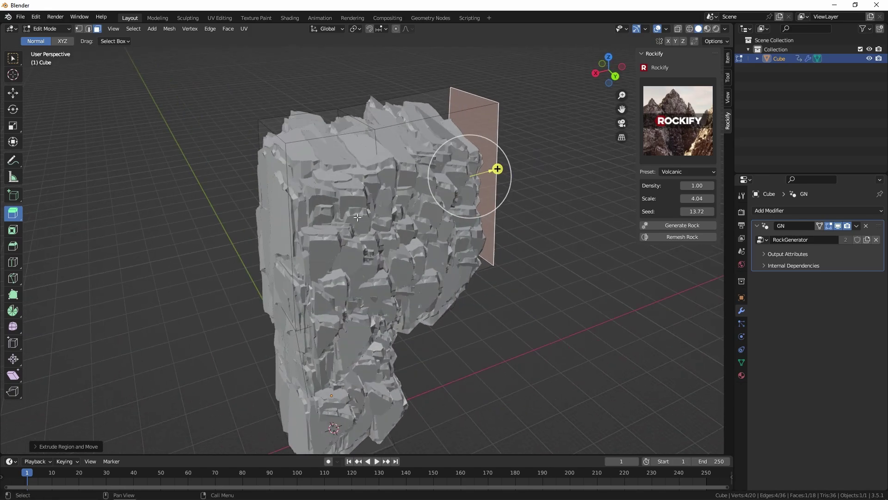
- Bevel the base mesh's upper edge on the side opposite the overhang
left_click(89, 29)
middle_click_drag(211, 103, 277, 134, "shift")
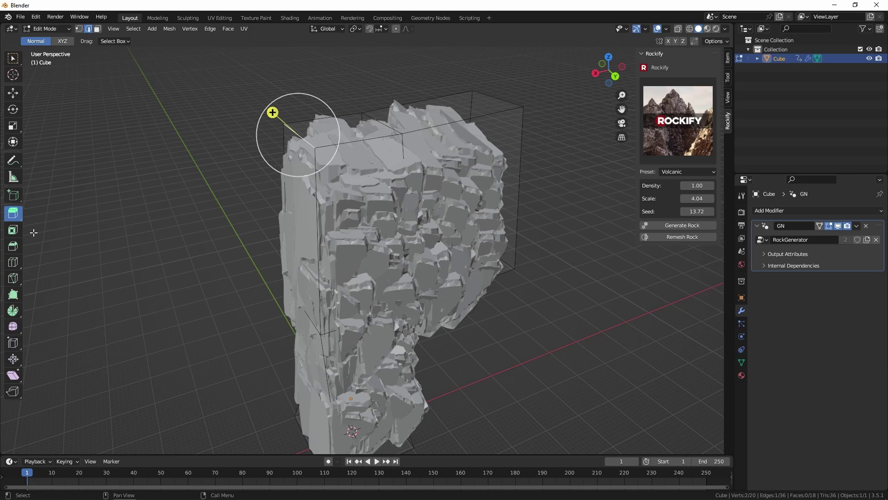
left_click(13, 246)
middle_click_drag(278, 121, 291, 112)
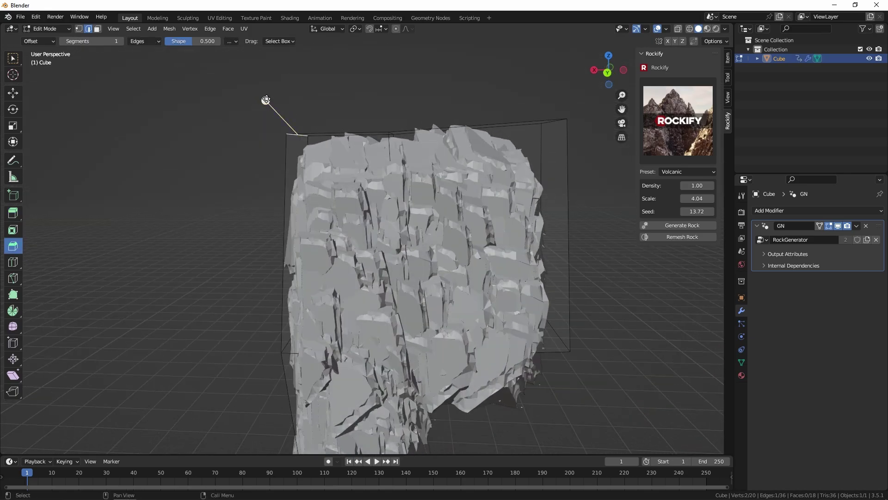
left_click_drag(266, 100, 202, 42)
middle_click_drag(313, 84, 399, 131)
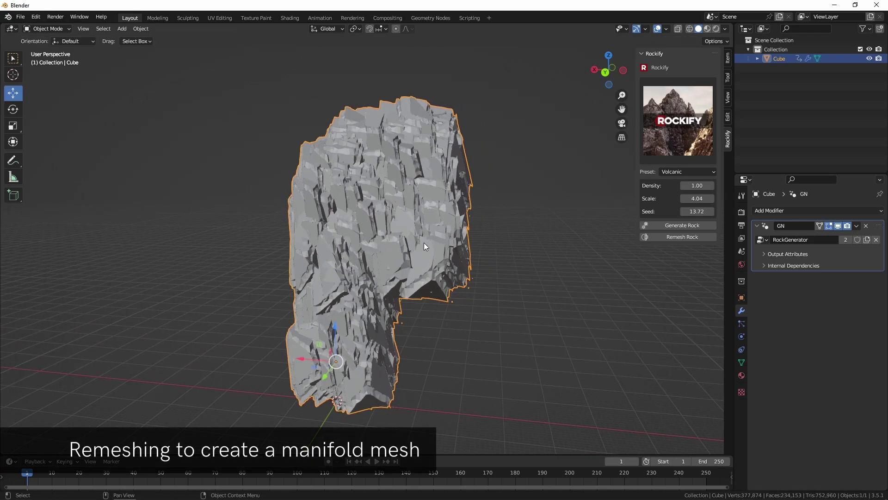
- Examine the generated rock's underside, the overhang's open areas and the surrounding fragments up close
middle_click_drag(423, 246, 445, 243)
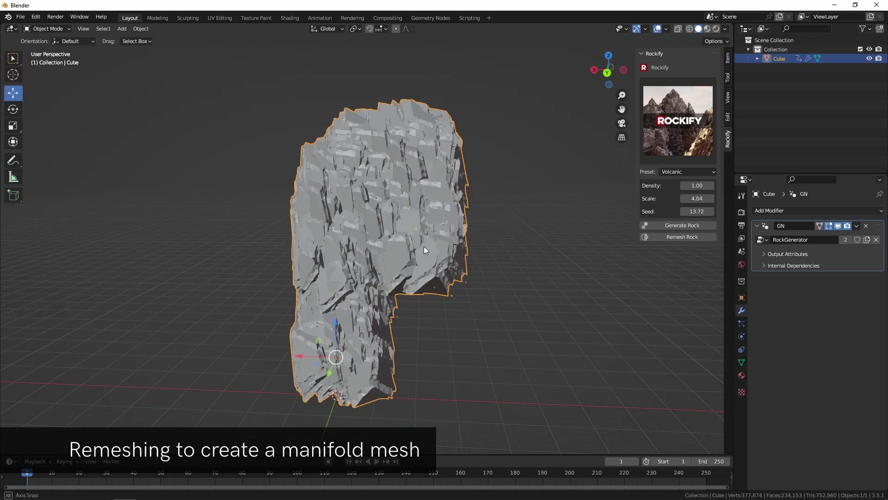
middle_click_drag(423, 246, 402, 262)
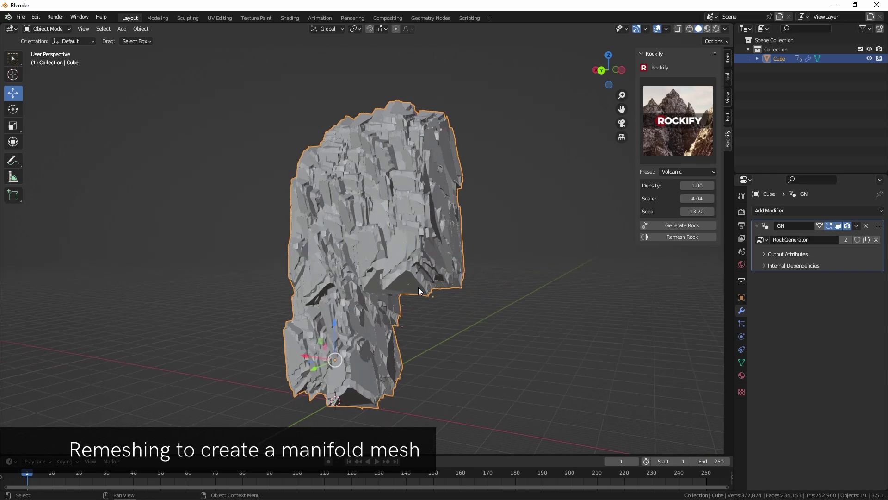
middle_click_drag(418, 290, 403, 300)
scroll(404, 301, "up", 5)
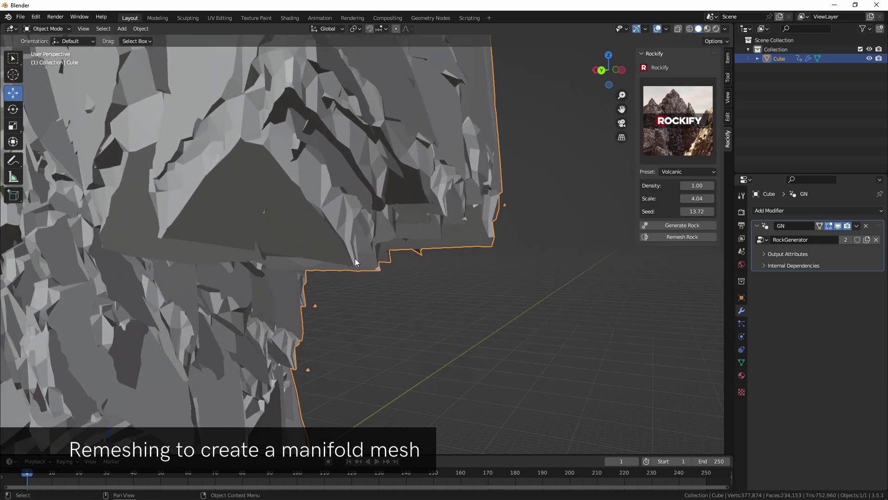
middle_click_drag(355, 258, 478, 245)
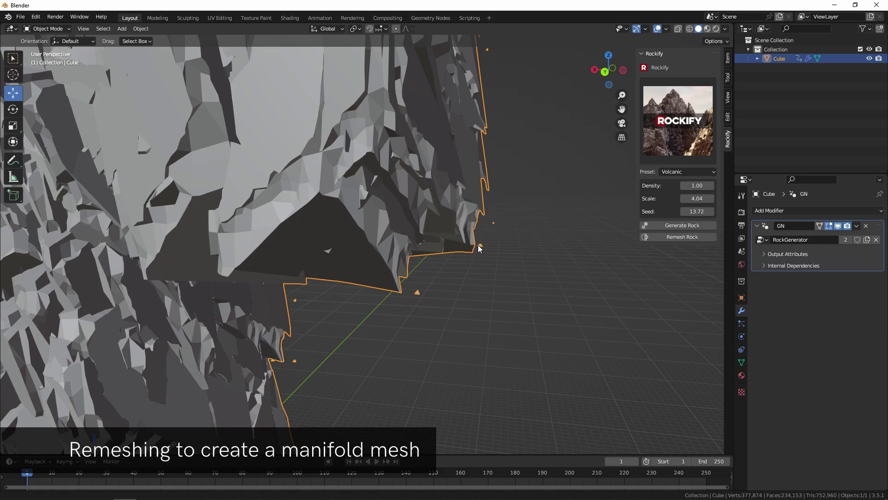
scroll(416, 259, "down", 5)
middle_click_drag(363, 269, 392, 242)
scroll(392, 242, "up", 2)
mouse_move(370, 197)
middle_mouse_down()
mouse_move(390, 219)
mouse_move(381, 201)
middle_mouse_up()
scroll(459, 110, "down", 3)
- Remesh the volcanic rock with the add-on and inspect the resulting surface from several angles
middle_click_drag(459, 110, 586, 252)
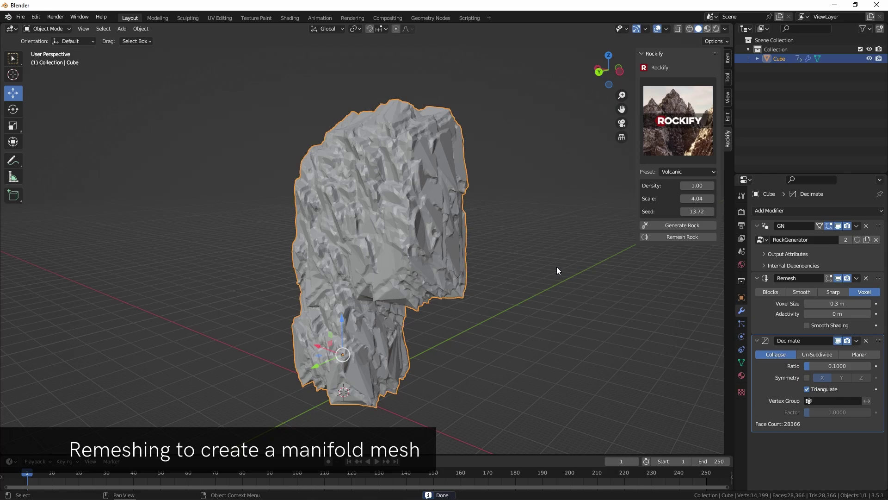
middle_click_drag(556, 267, 422, 256)
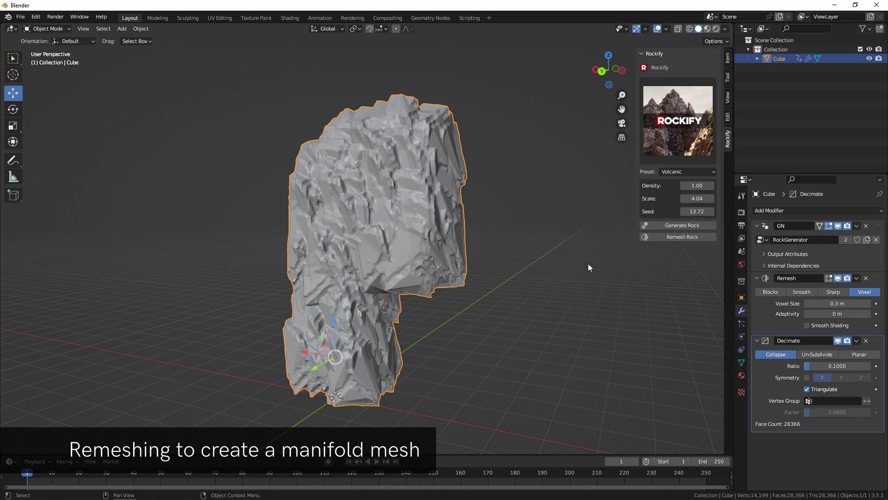
middle_click_drag(588, 266, 429, 263)
middle_click_drag(542, 286, 535, 293)
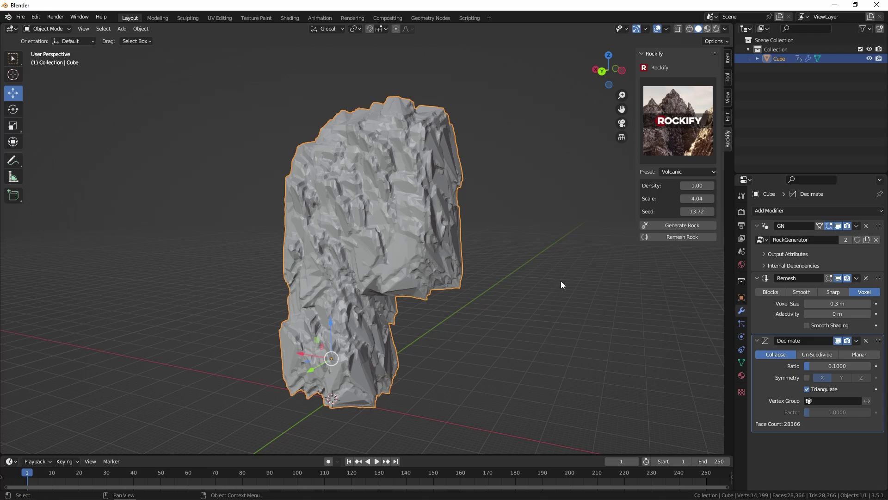
- Set the Remesh modifier's voxel size to 0.2 m and inspect the rock's surface detail
left_click(822, 303)
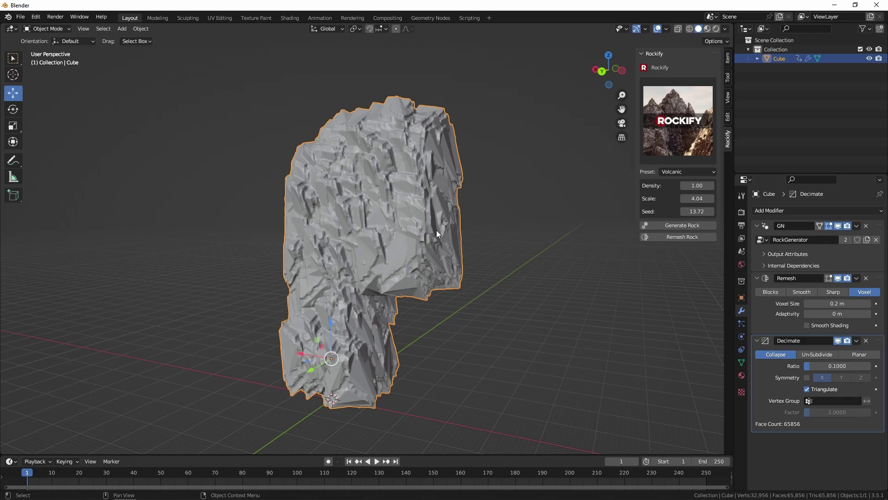
middle_click_drag(437, 230, 450, 280)
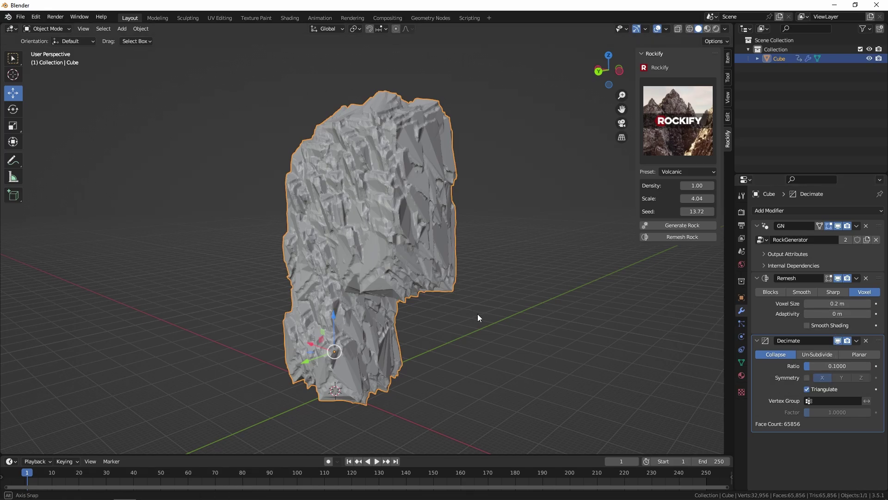
middle_click_drag(478, 314, 499, 313)
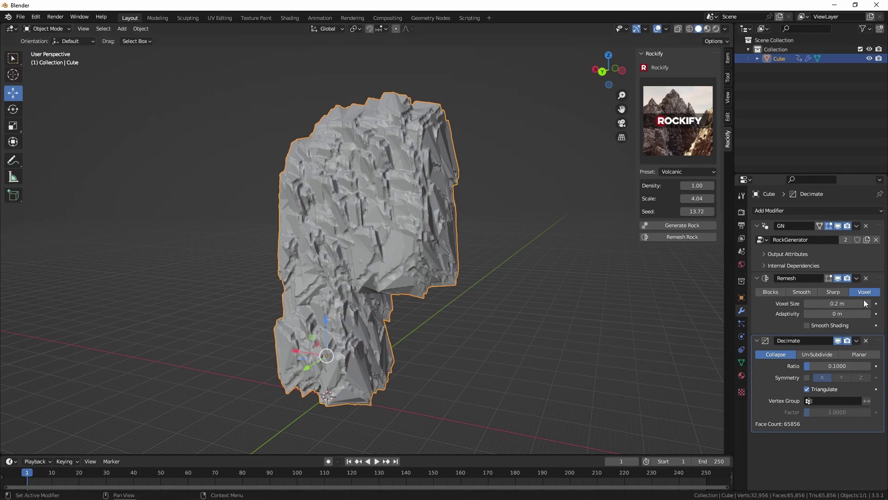
- Remove the Remesh and Decimate modifiers from the volcanic rock
left_click(865, 280)
left_click(865, 280)
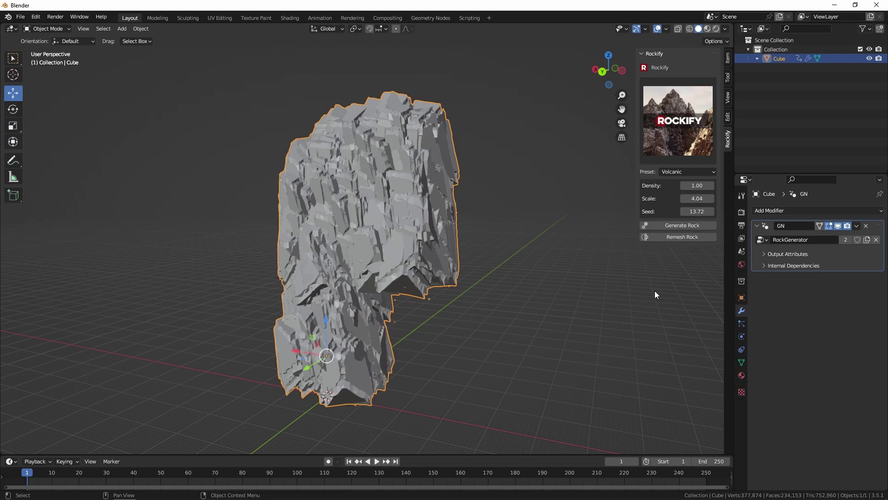
middle_click_drag(557, 292, 471, 303)
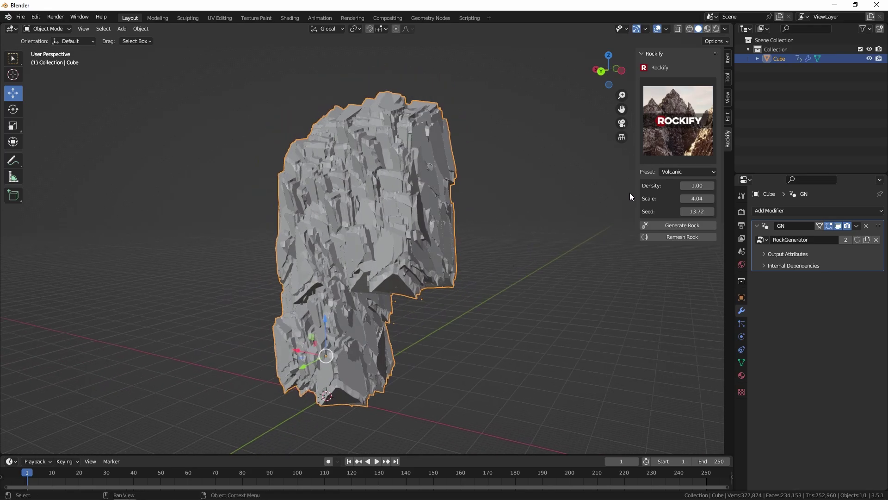
- Switch the rock preset to Granite and generate the rock again
left_click(669, 173)
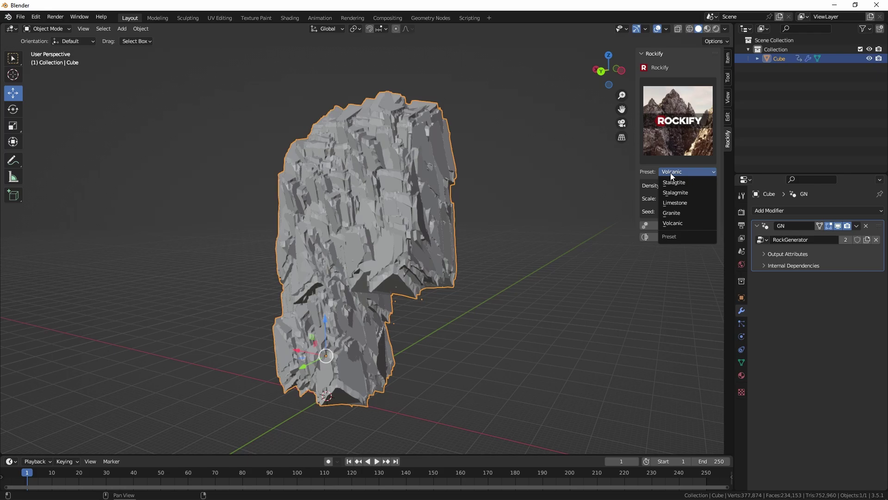
left_click(673, 212)
left_click(675, 224)
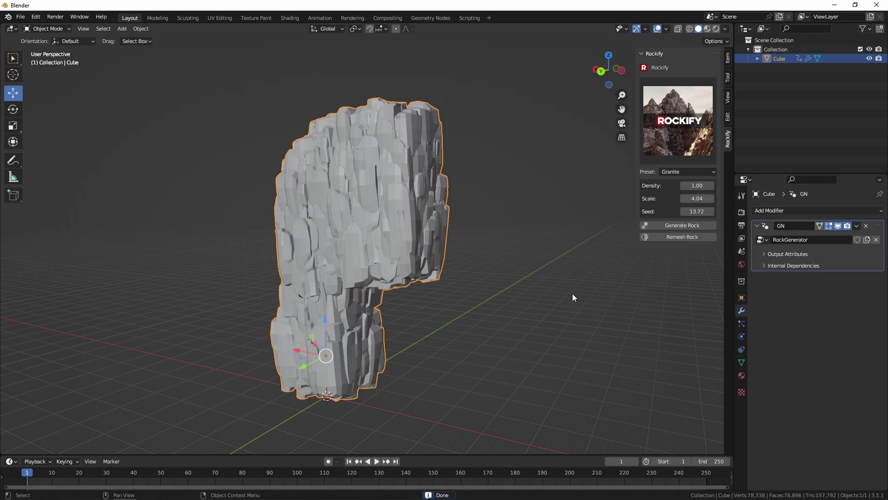
- Remesh the granite rock and set the rock scale to 4.52
middle_click_drag(391, 286, 453, 287)
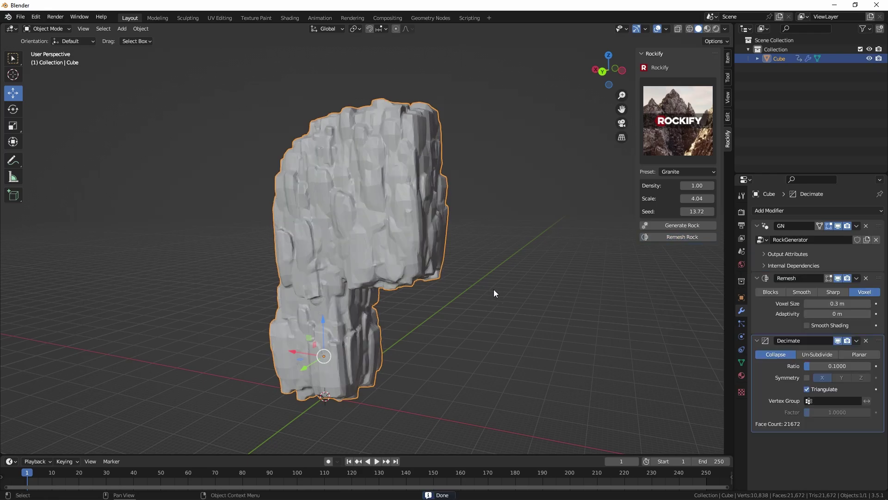
scroll(462, 308, "up", 2)
middle_click_drag(430, 309, 435, 285)
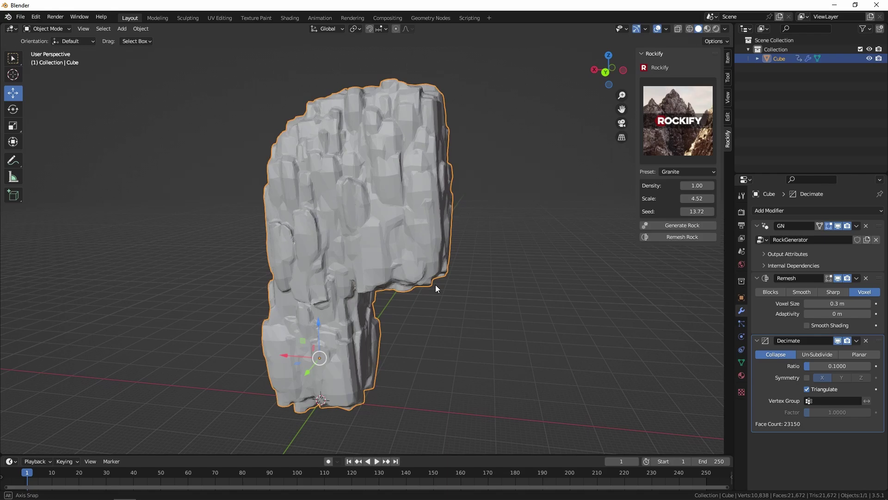
- Remove the Decimate and Remesh modifiers, and regenerate the rock with the Limestone preset
left_click(866, 341)
left_click(866, 278)
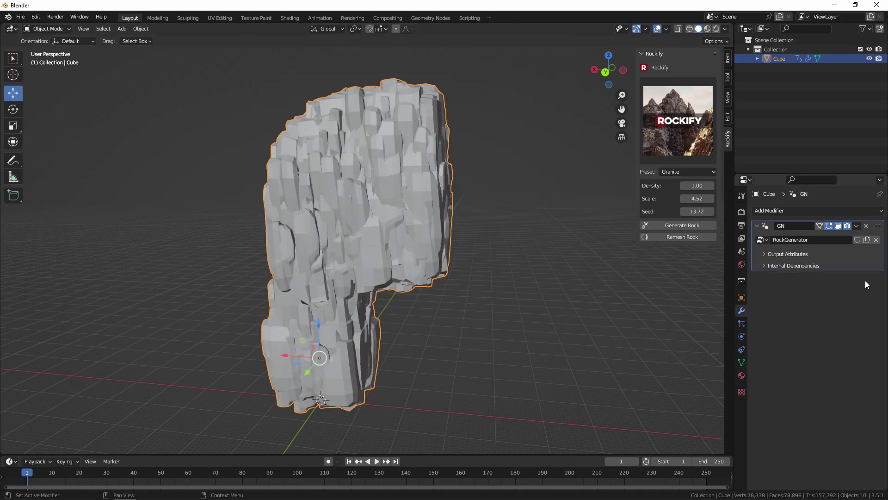
left_click(684, 174)
left_click(679, 200)
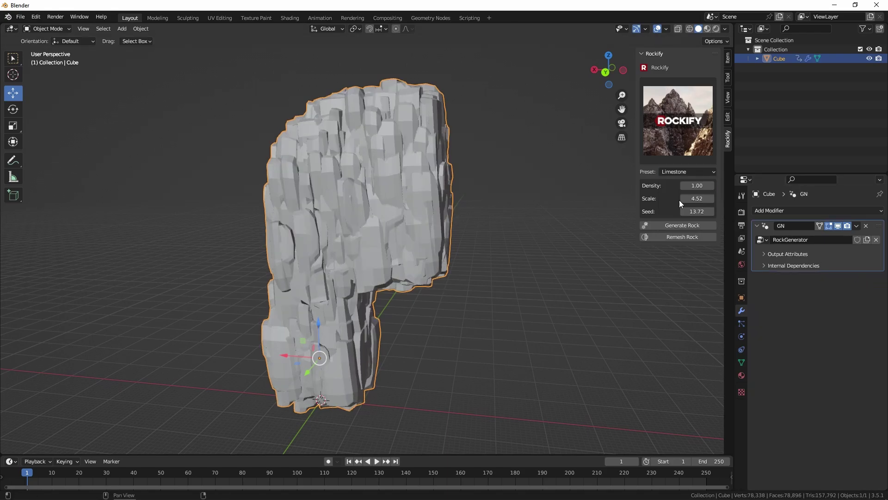
left_click(673, 224)
middle_click_drag(473, 253, 396, 208)
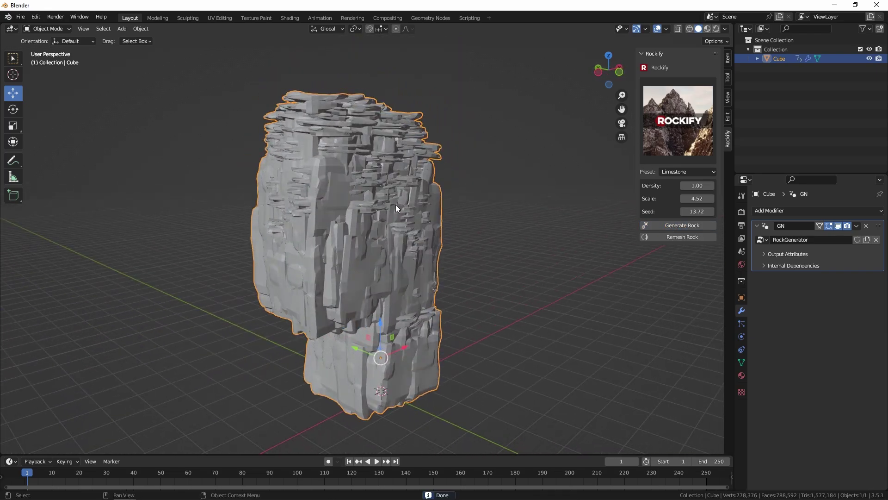
- Try remeshing the limestone rock and undo the remesh
middle_click_drag(343, 220, 507, 223)
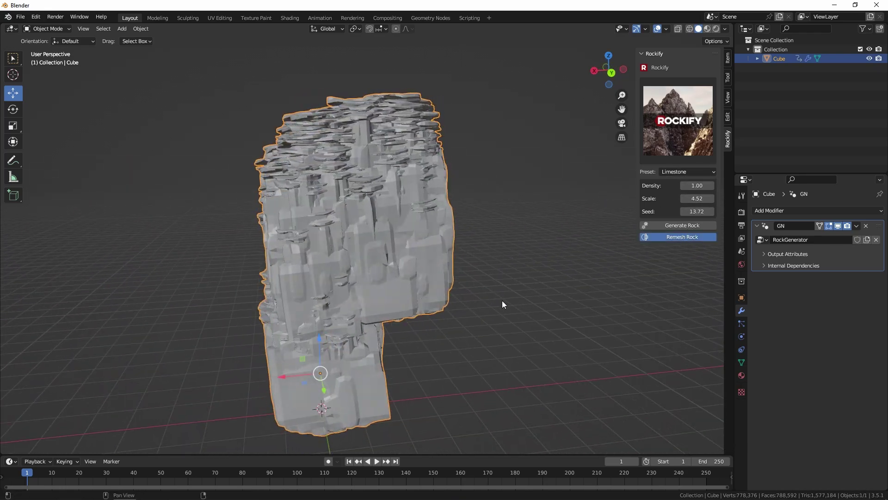
middle_click_drag(501, 300, 418, 301)
key("ctrl+z")
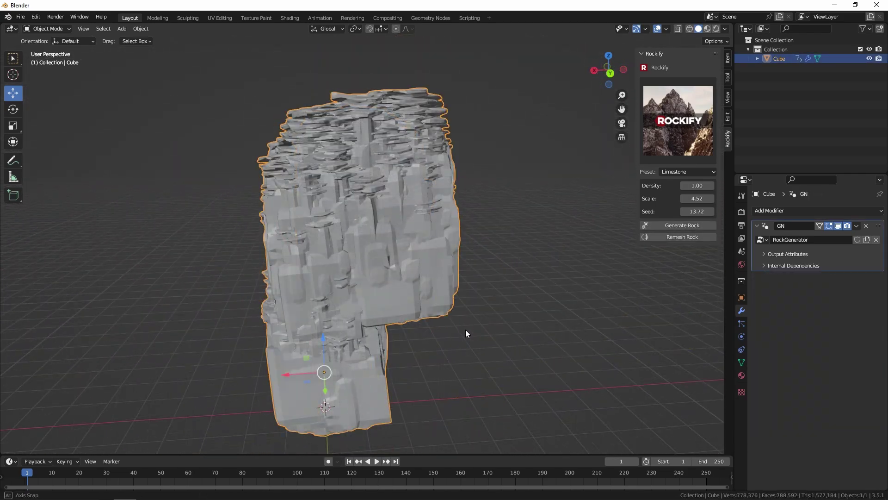
mouse_move(465, 332)
middle_mouse_down()
mouse_move(437, 325)
mouse_move(453, 324)
middle_mouse_up()
- Regenerate the rock with the Stalagmite preset and inspect its spikes
left_click(668, 174)
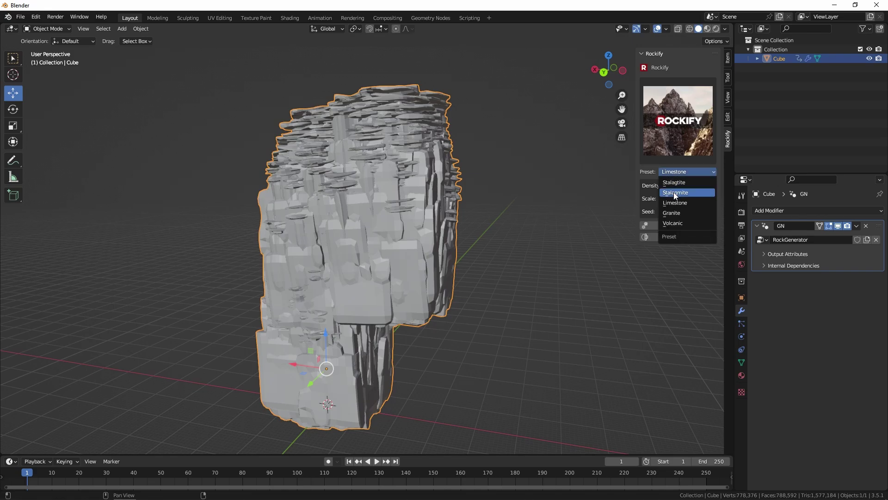
left_click(673, 193)
left_click(667, 224)
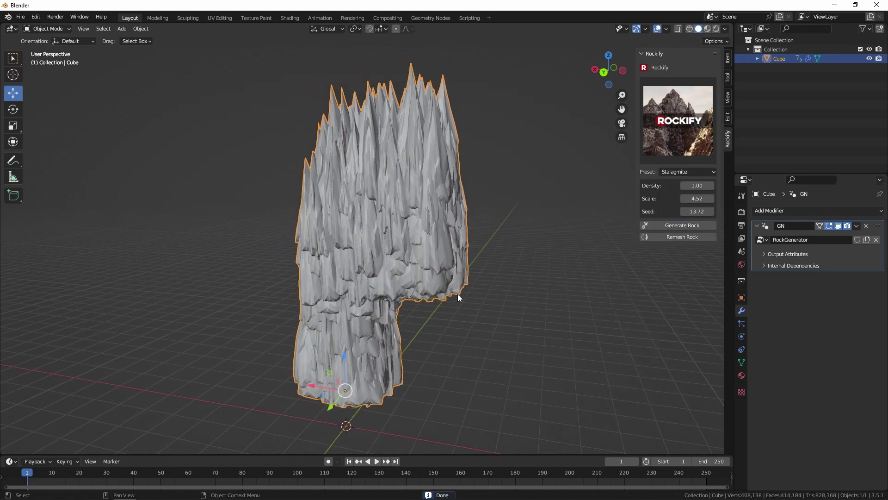
middle_click_drag(458, 297, 357, 253)
middle_click_drag(416, 130, 392, 121)
middle_click_drag(429, 217, 442, 235)
- Regenerate the rock with the Stalagtite preset, deselect it and view its downward spikes
left_click(683, 174)
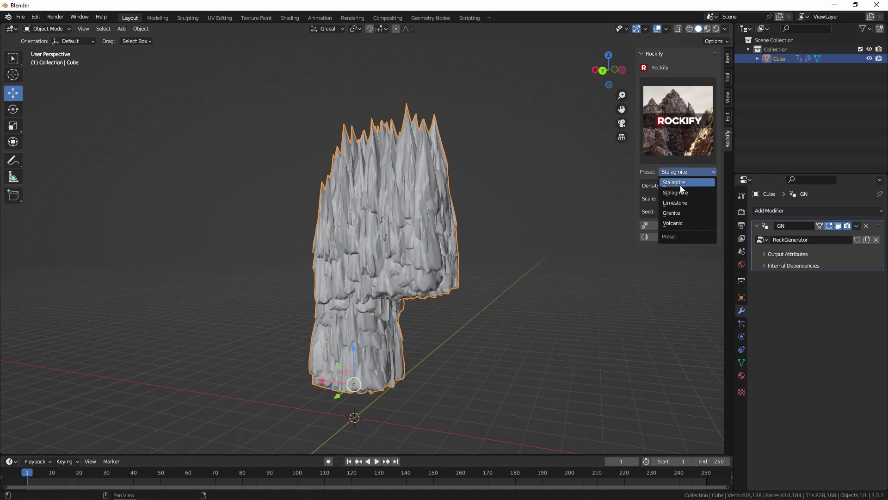
left_click(683, 183)
left_click(678, 226)
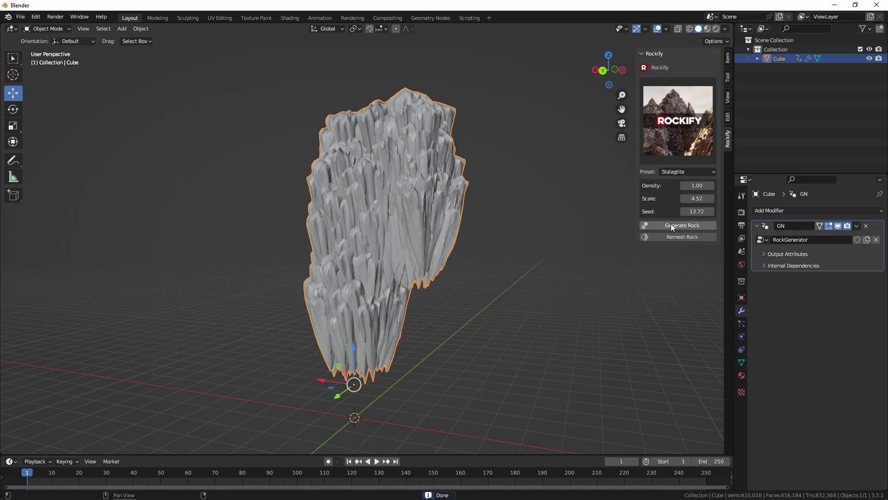
left_click(478, 284)
middle_click_drag(437, 293, 435, 228)
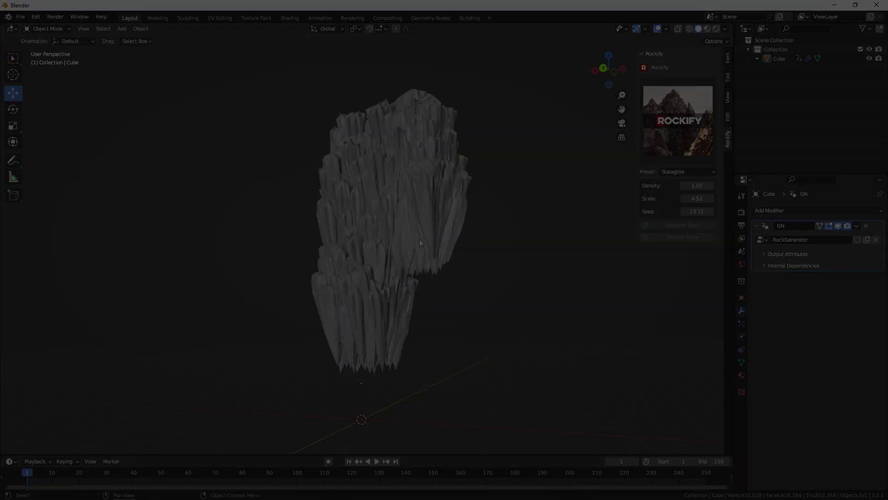